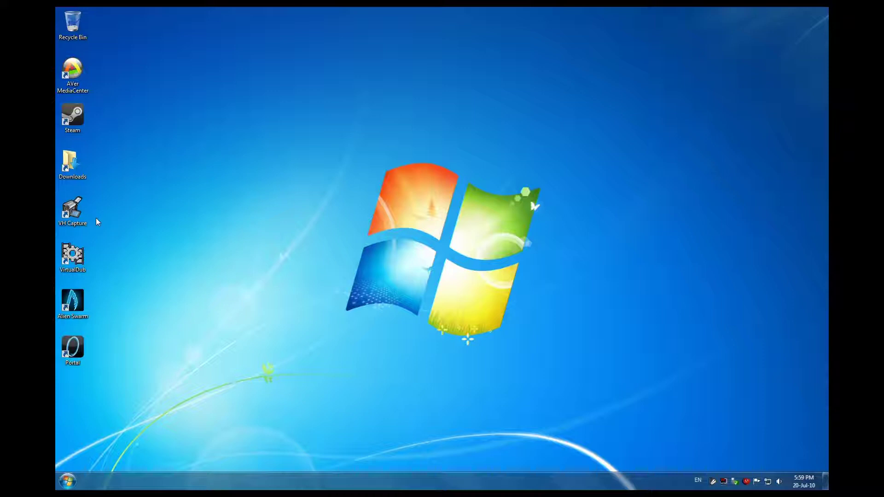
- Launch VH Capture from its desktop shortcut
left_click(88, 205)
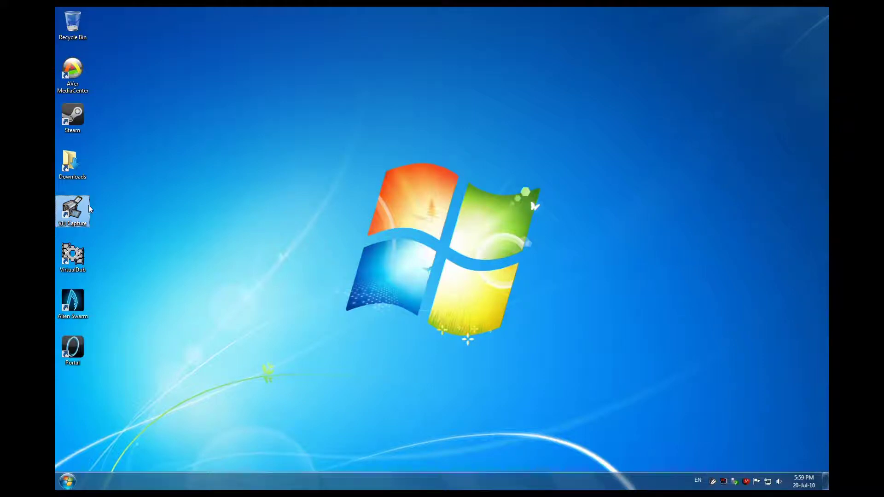
left_click(76, 76)
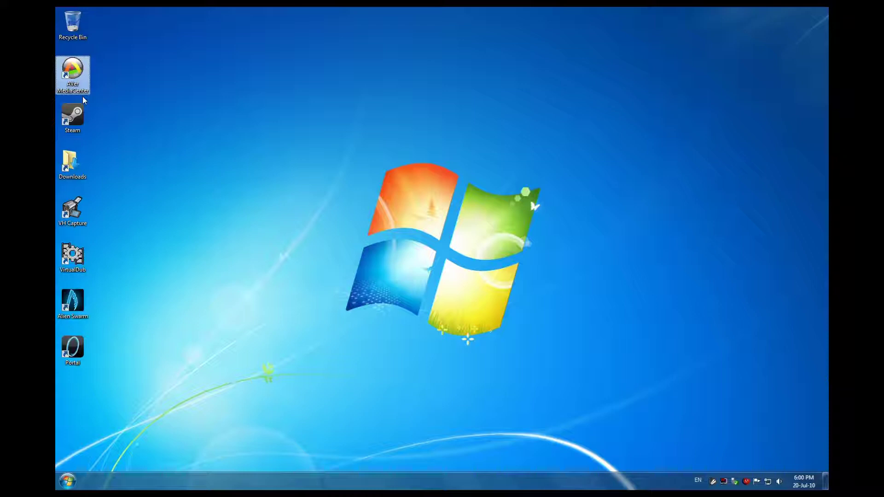
left_click(79, 223)
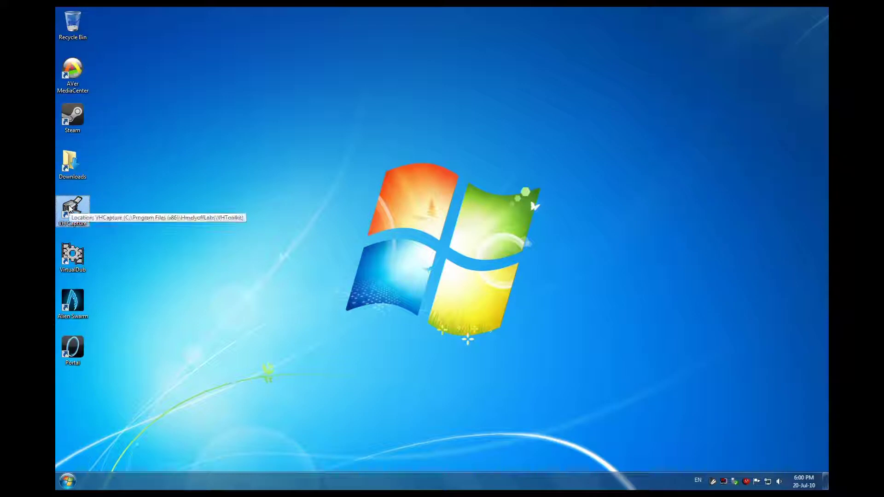
double_click(69, 208)
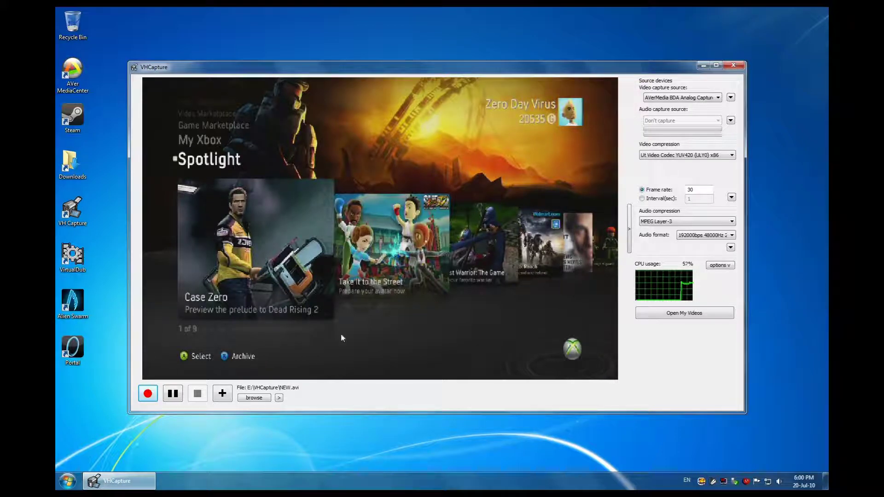
- Set the output size of the AVerMedia capture source's video format to 1280 x 720 (default) and apply it
left_click(730, 97)
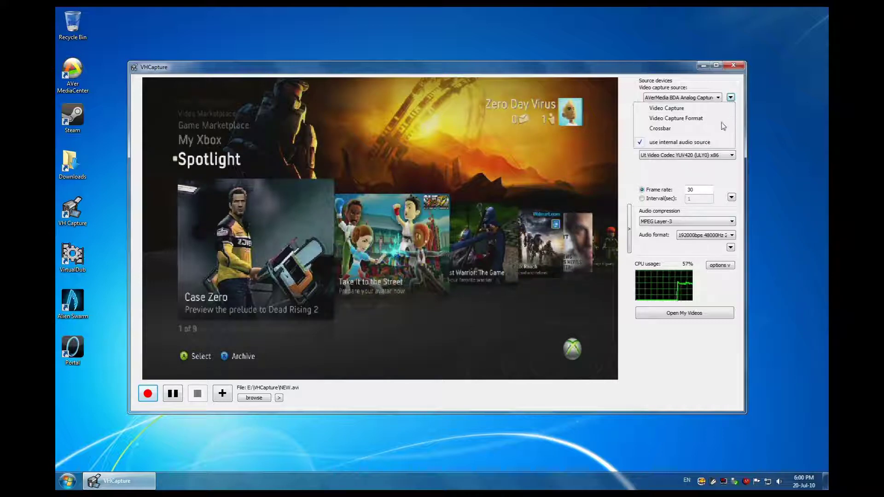
left_click(723, 120)
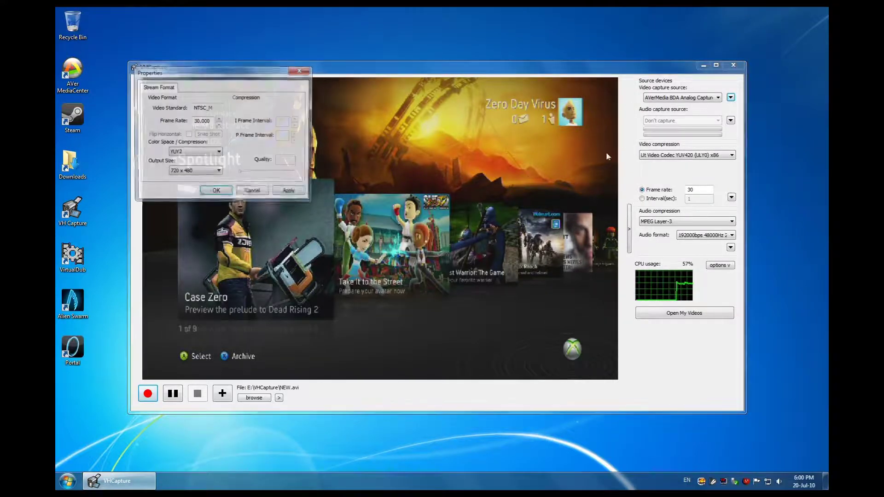
left_click(217, 171)
left_click(214, 180)
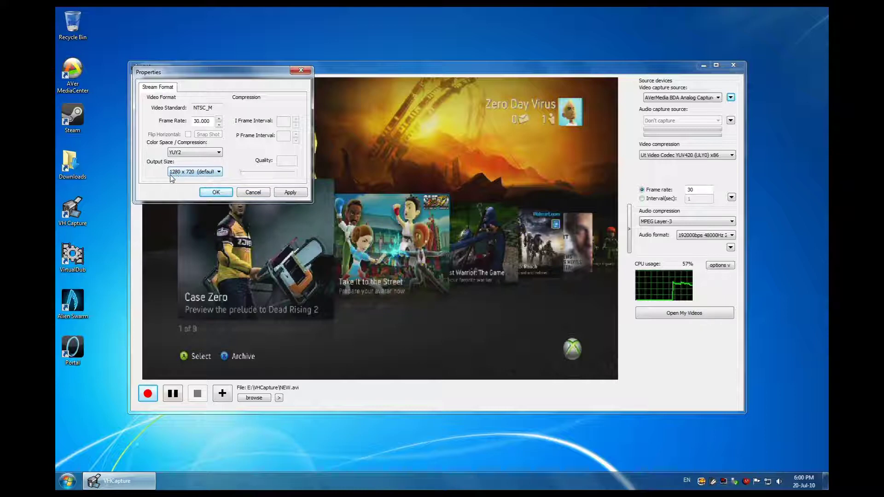
left_click(215, 192)
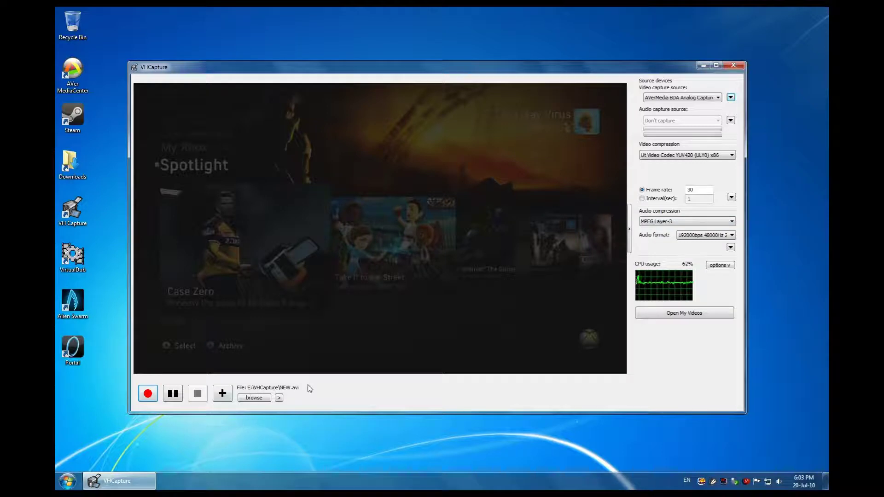
- Record a short test clip of the Xbox dashboard, stop the recording and close the capture program
left_click(156, 395)
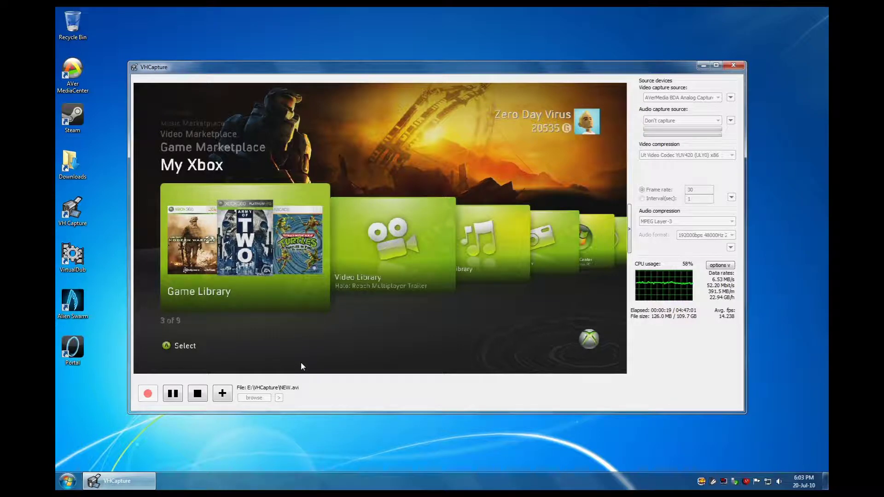
left_click(194, 397)
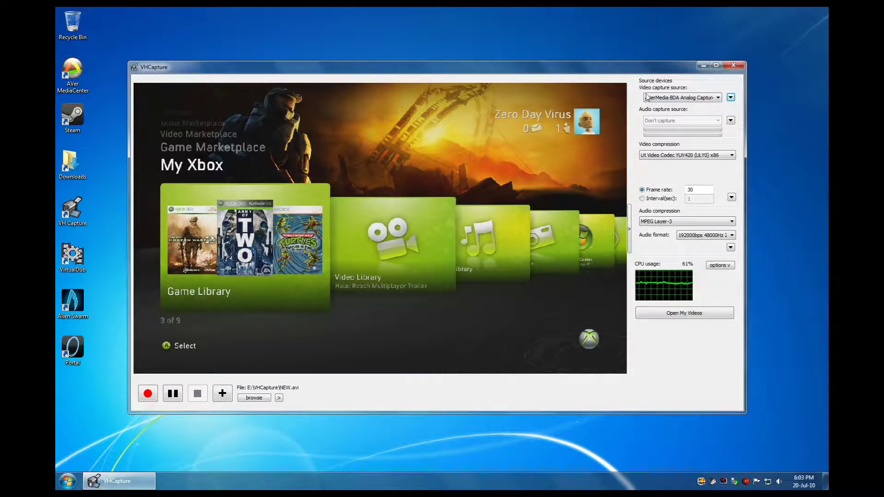
left_click(733, 66)
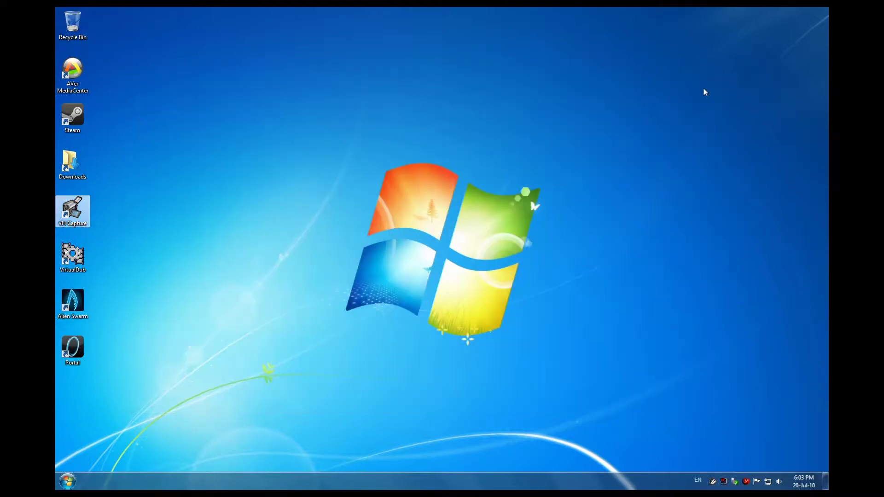
- Browse to the VHCapture folder on Local Disk (E:)
left_click(67, 481)
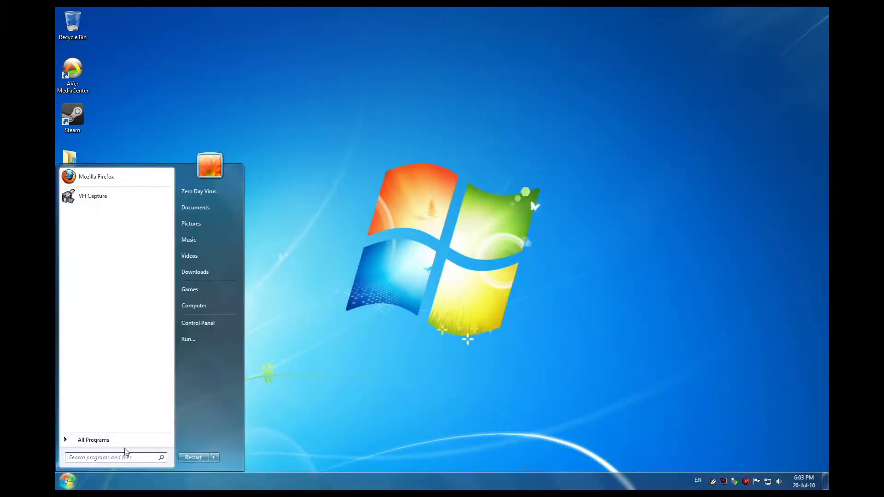
left_click(212, 306)
double_click(439, 77)
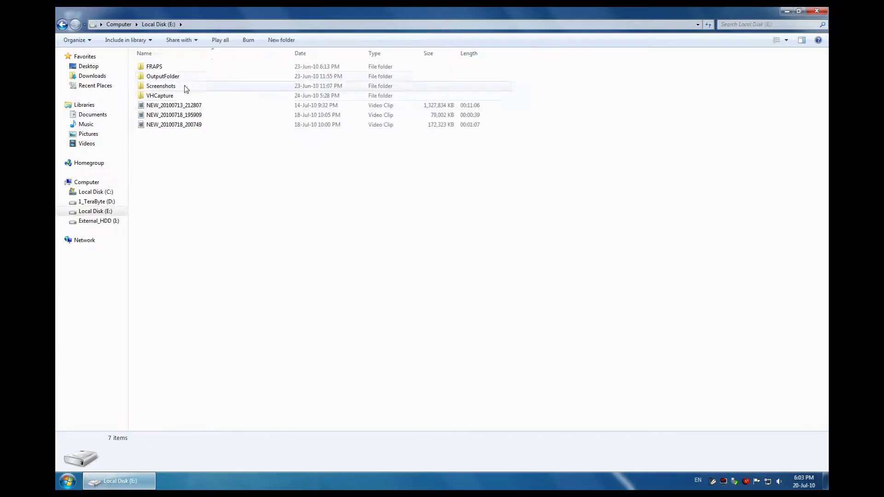
double_click(159, 95)
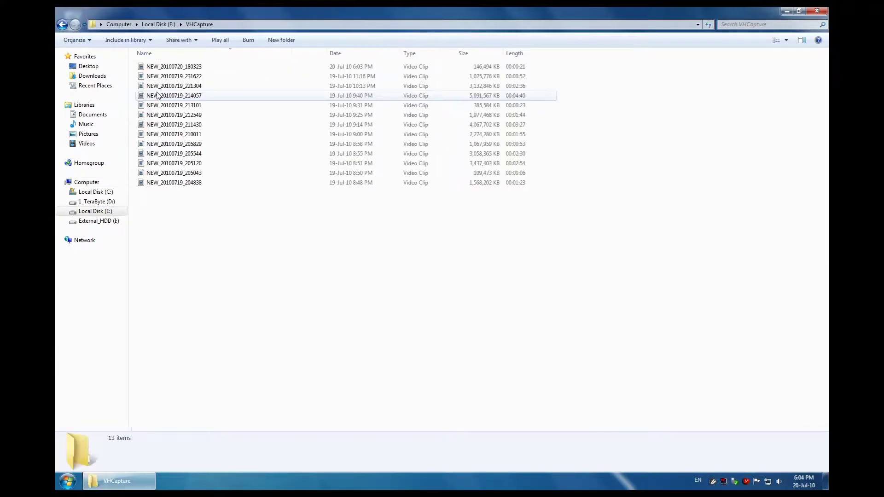
- Sort the captured clips by date and select the newest one, NEW_20100720_180323
left_click(237, 185)
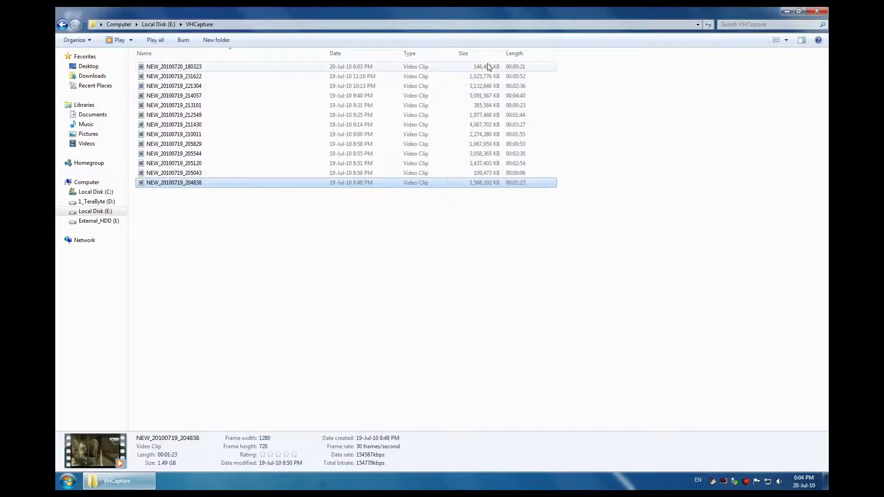
left_click(356, 54)
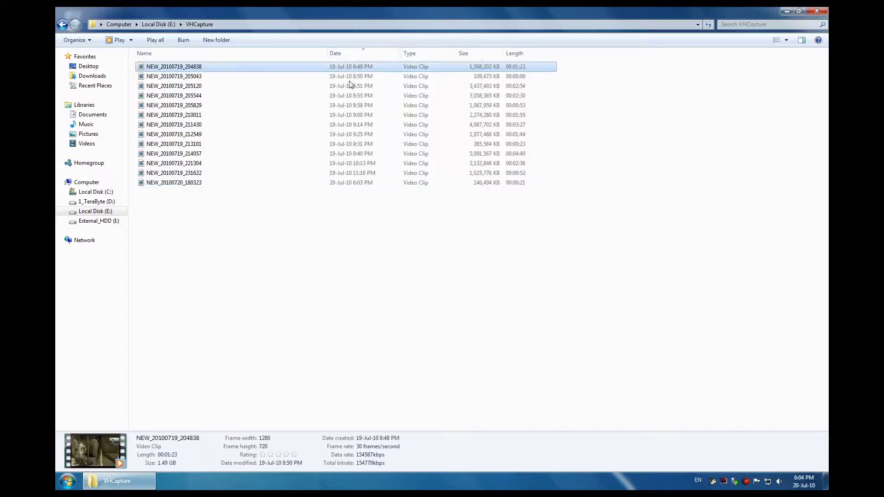
left_click(339, 185)
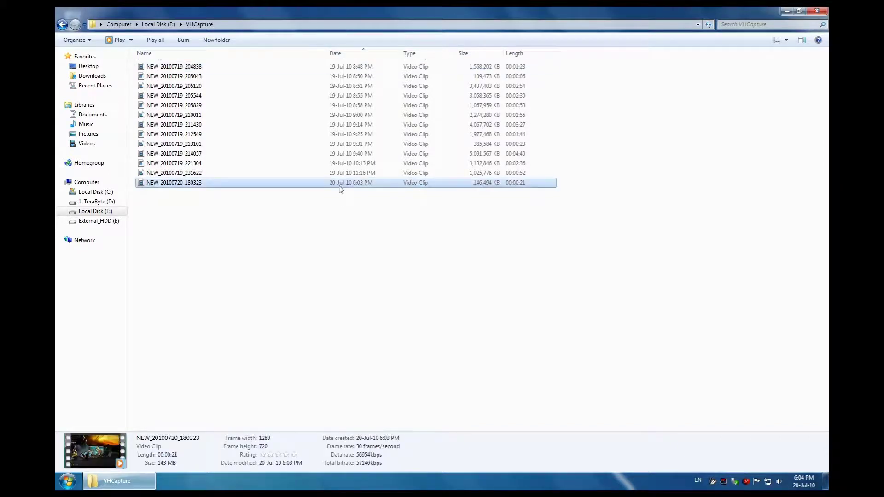
- Play the NEW_20100720_180323 clip, skip ahead to check the recording, and close the player
left_click(199, 184)
double_click(217, 186)
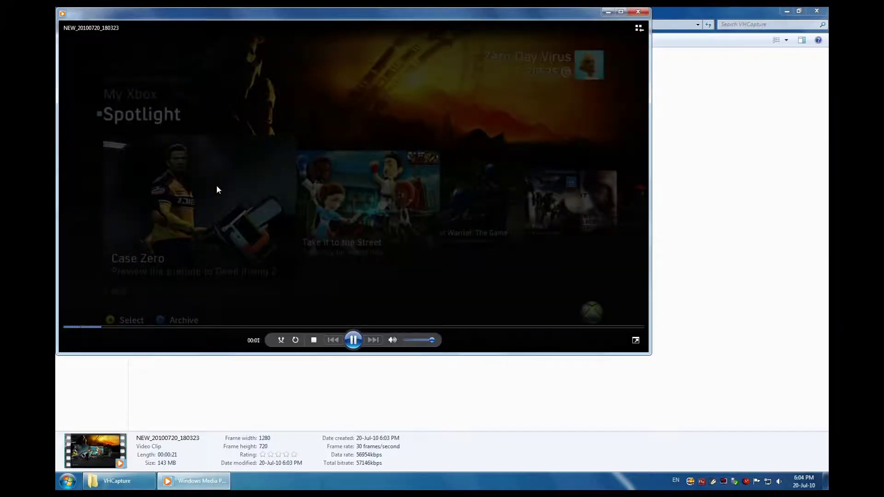
left_click(507, 327)
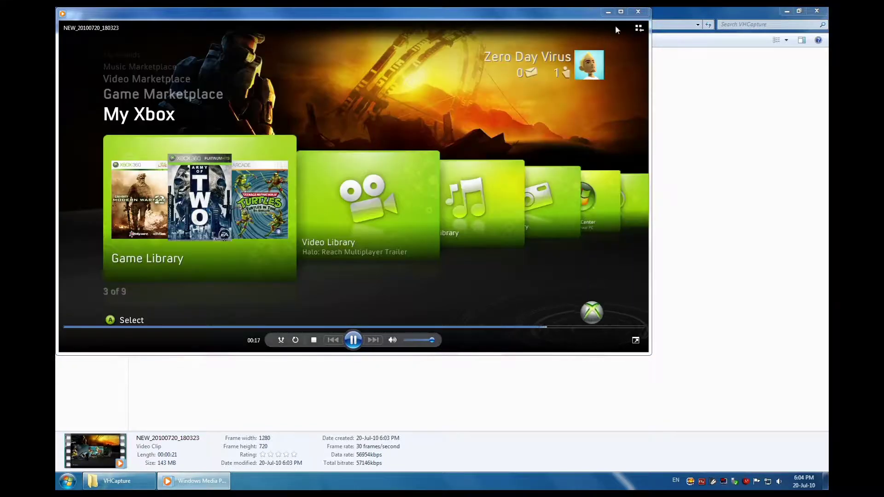
left_click(638, 11)
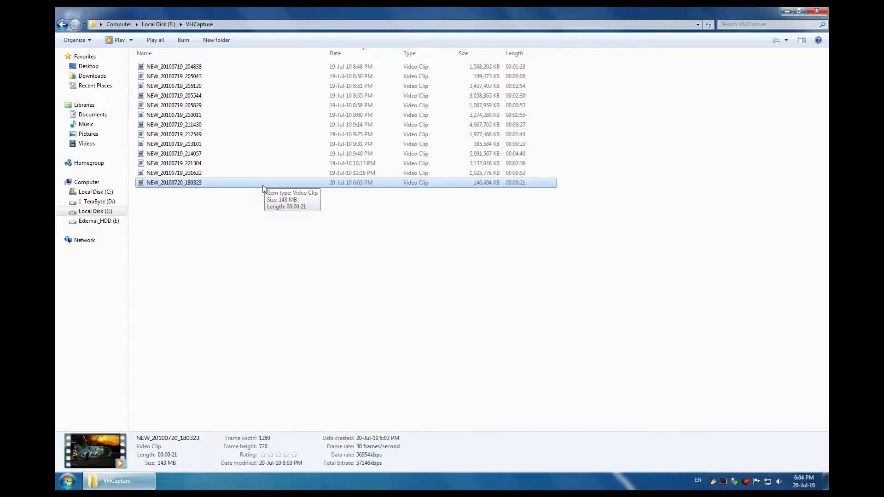
- Launch VirtualDub, load the NEW_20100720_180323 clip from the VHCapture folder into it, and minimize the folder window
left_click(799, 10)
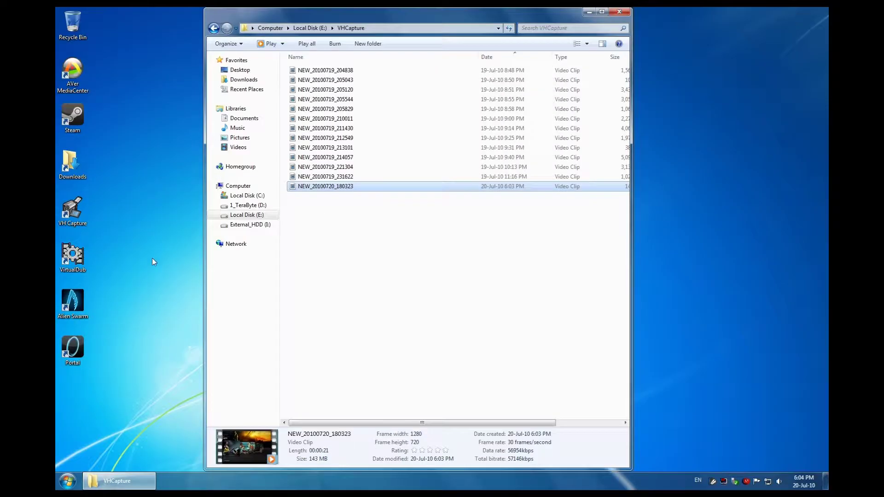
left_click(69, 256)
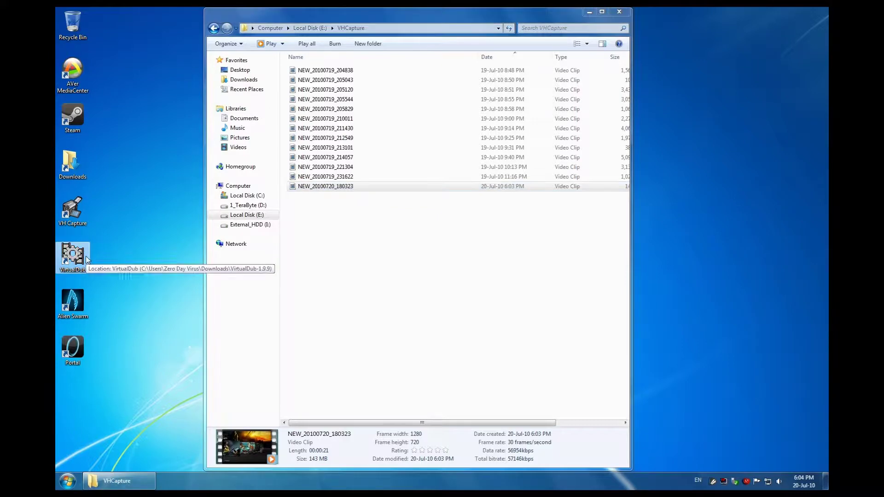
double_click(78, 253)
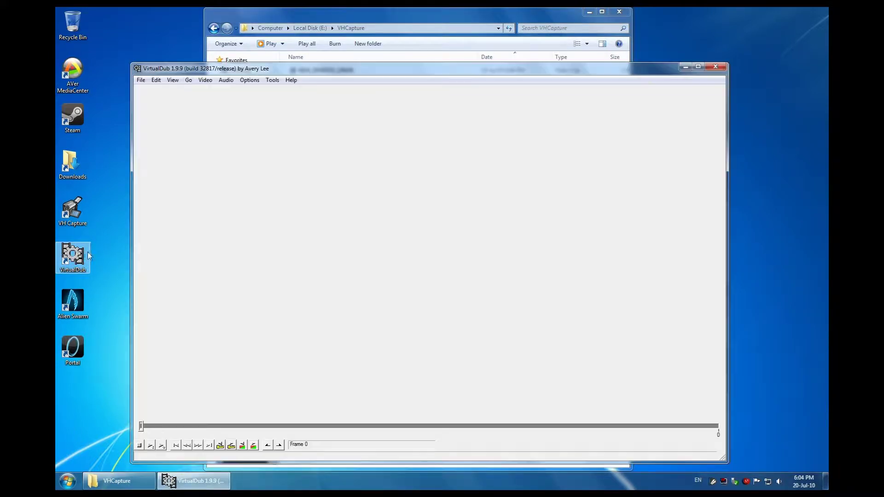
left_click(223, 55)
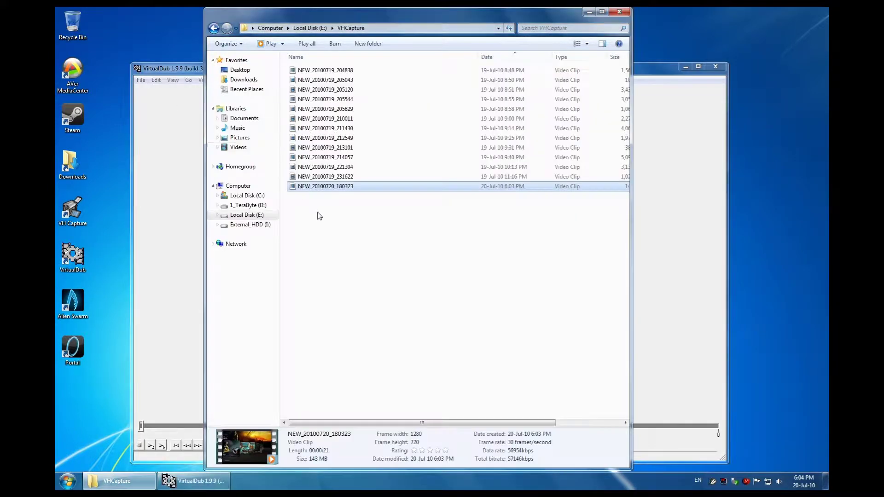
left_click_drag(321, 188, 177, 184)
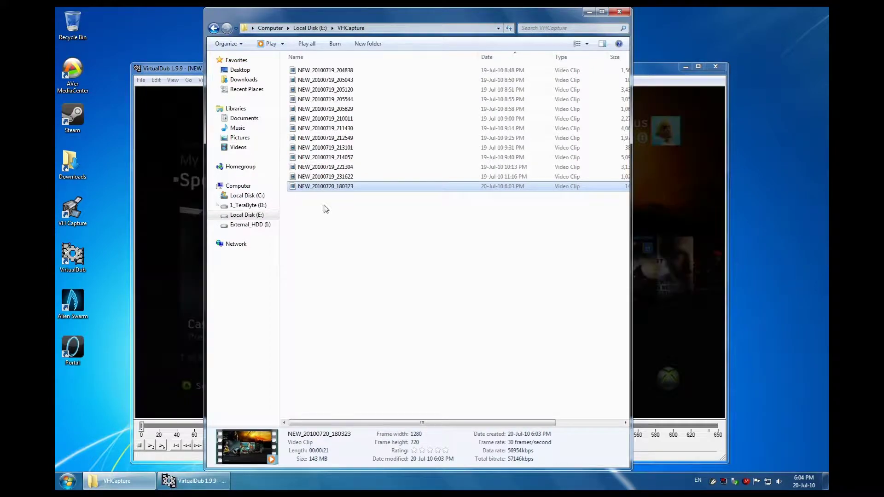
left_click(590, 14)
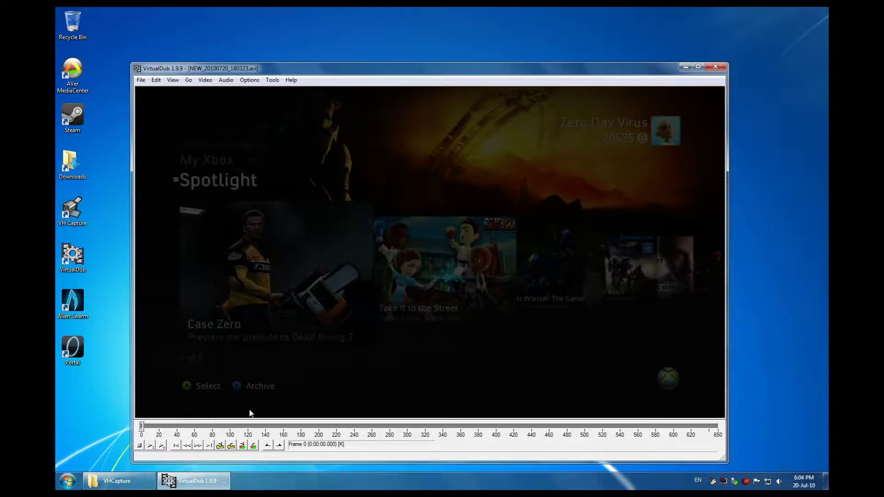
- Mark the selection from the clip's first frame to its last frame so the whole recording is selected
left_click(175, 446)
left_click(267, 446)
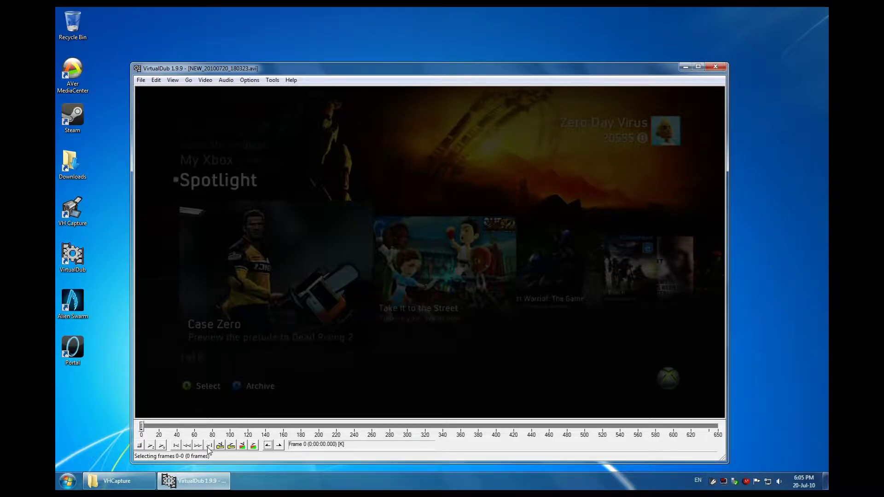
left_click(208, 446)
left_click(279, 446)
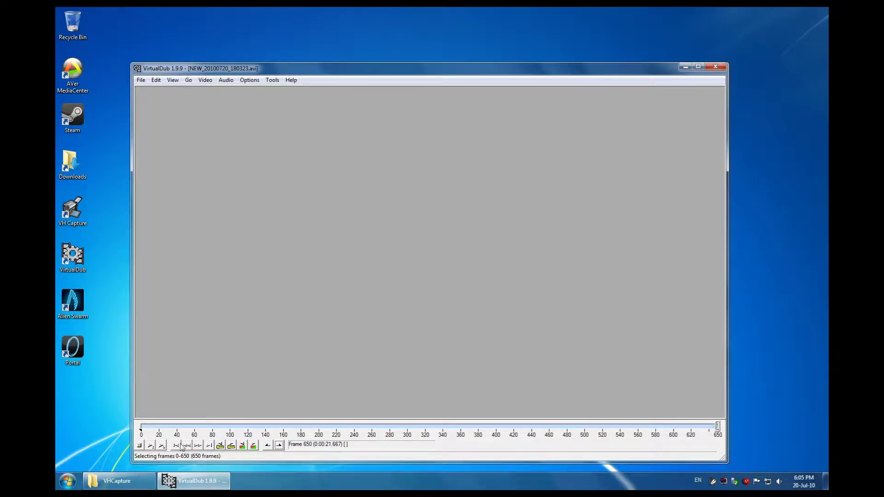
left_click(176, 445)
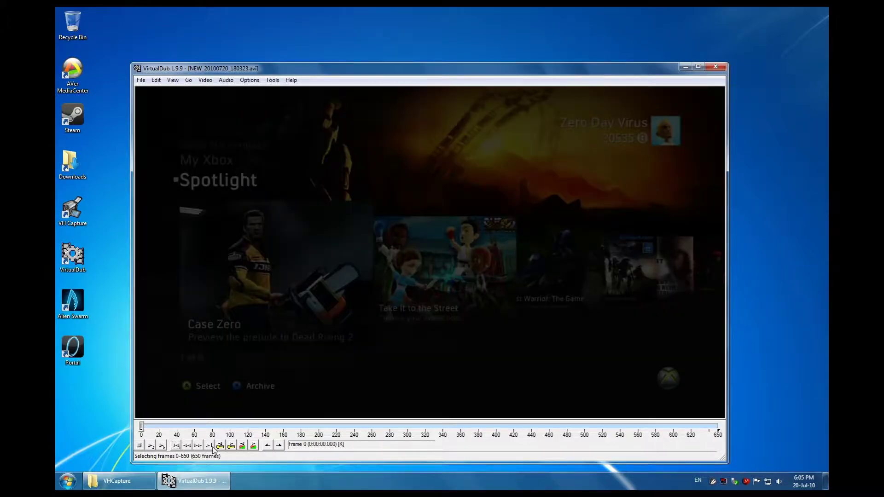
left_click(210, 446)
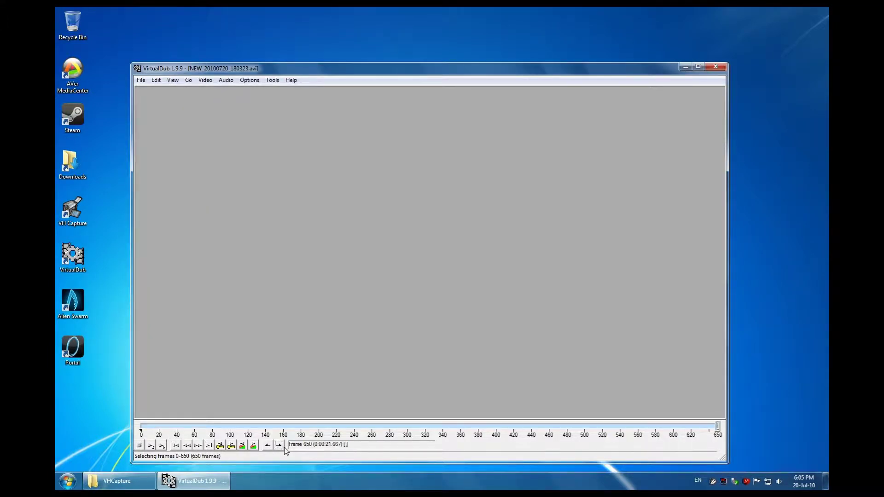
- Set the video compression to the x264vfw - H.264/MPEG-4 AVC codec, reviewing and accepting its configuration
left_click(226, 80)
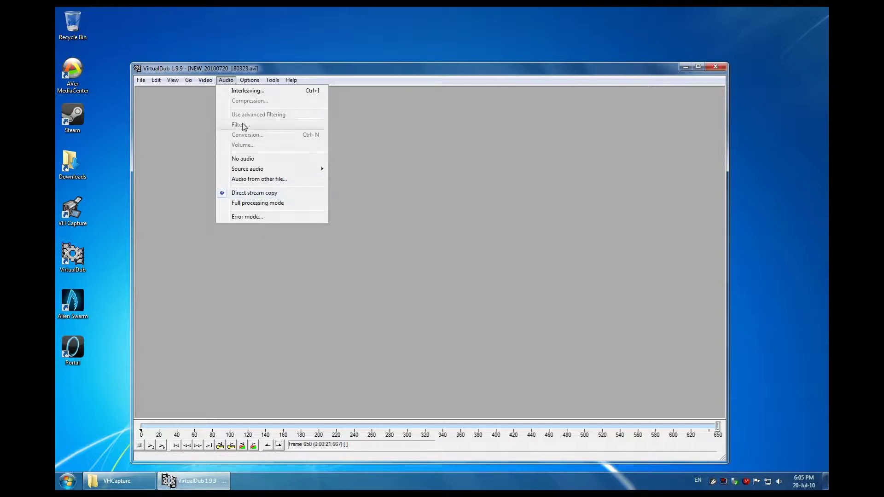
left_click(226, 80)
left_click(206, 80)
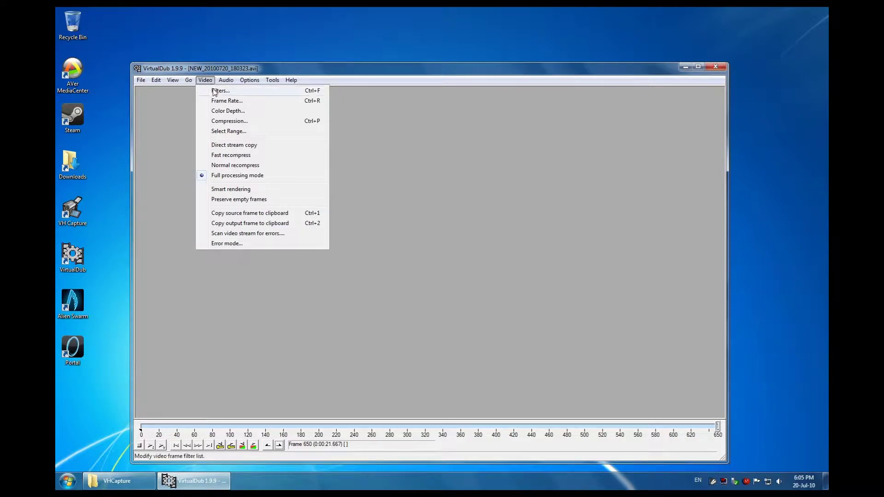
left_click(226, 121)
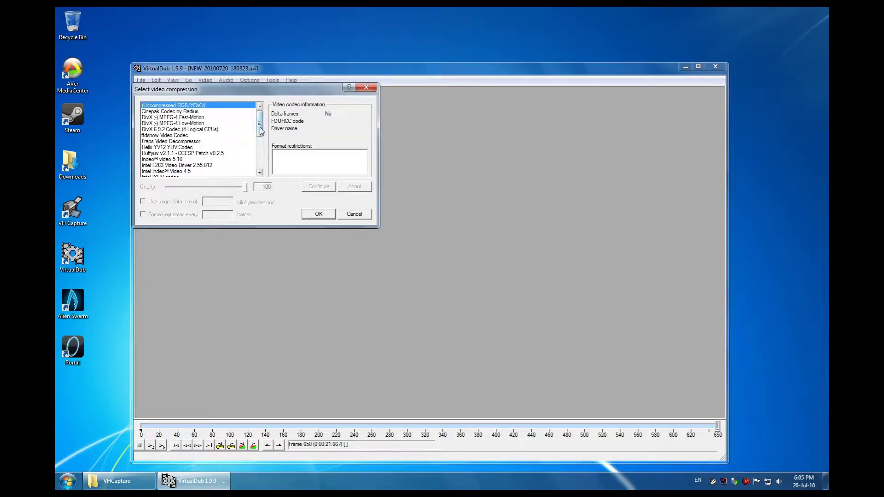
left_click_drag(260, 124, 260, 155)
left_click(205, 166)
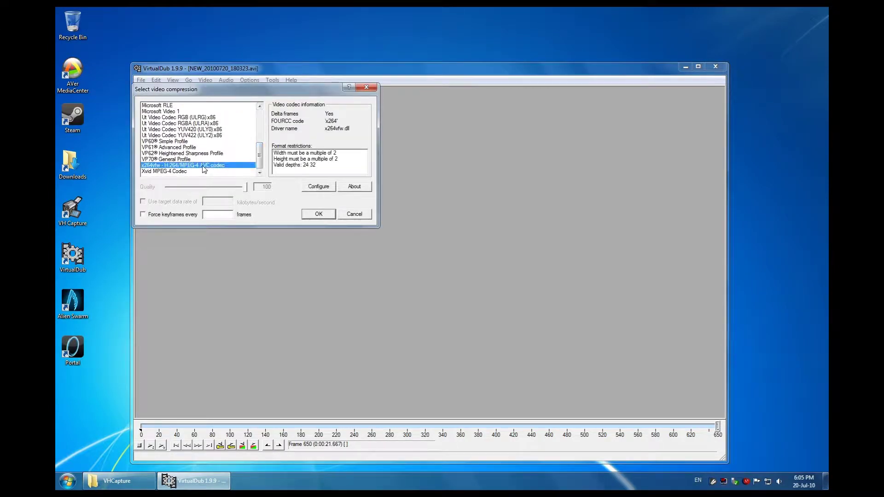
left_click(311, 187)
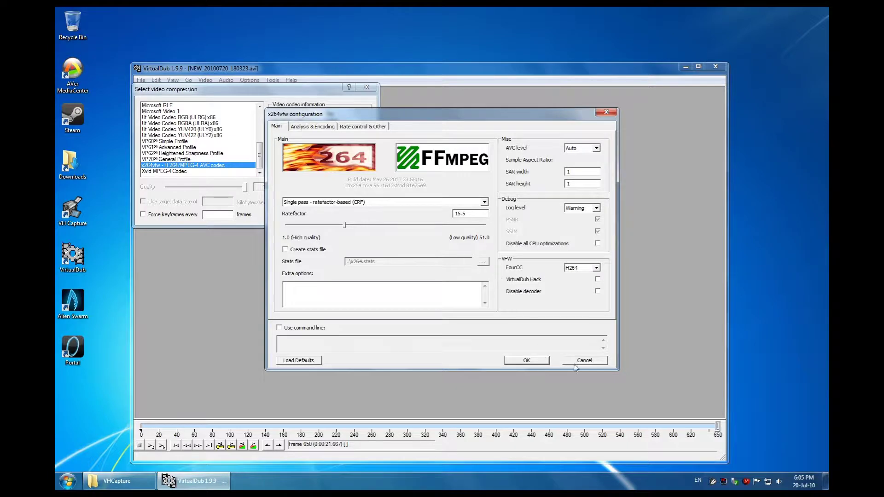
left_click(543, 361)
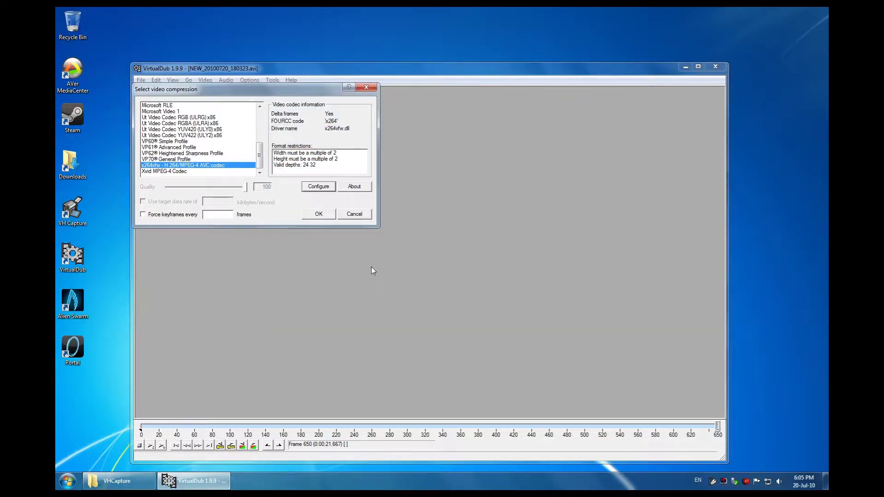
left_click(328, 215)
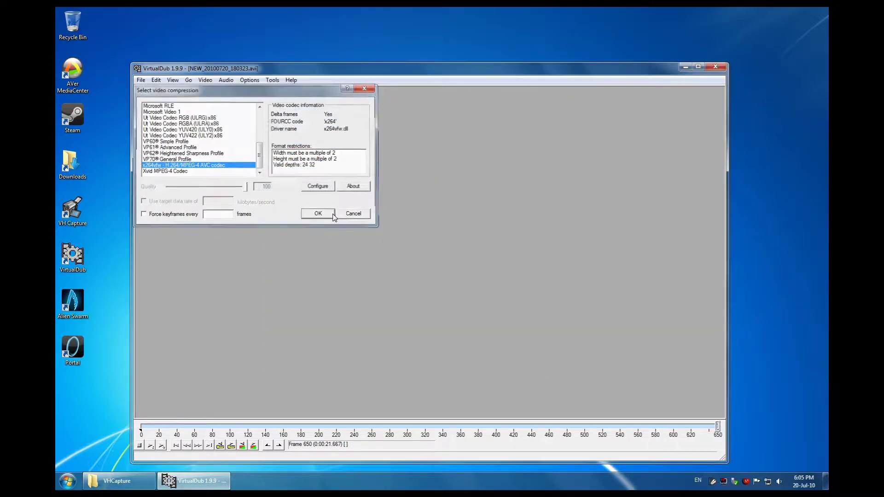
- Save the clip as the AVI file NEW_20100720_180323 on Local Disk (E:) and set the processing thread priority to Highest
left_click(141, 81)
left_click(158, 165)
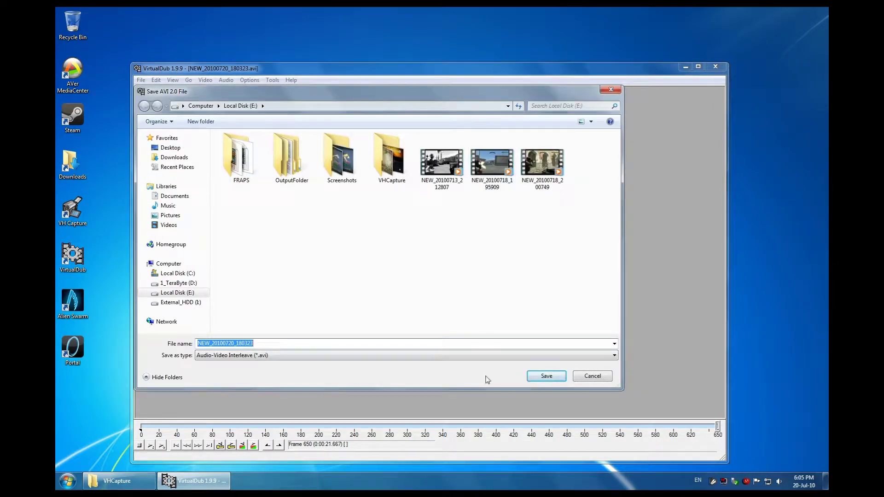
left_click(549, 376)
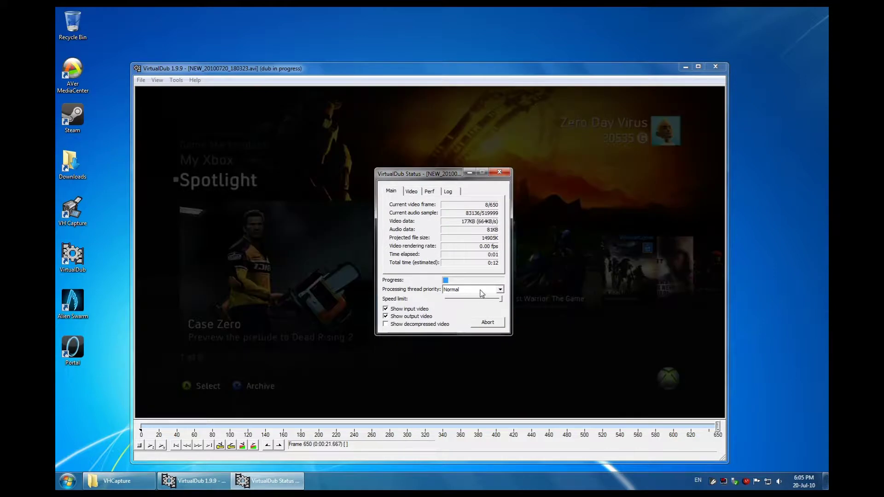
left_click(500, 289)
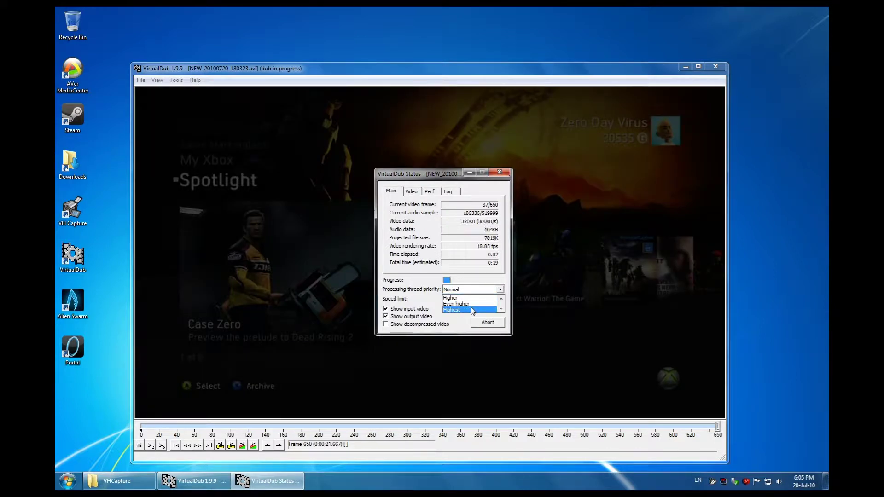
left_click(472, 309)
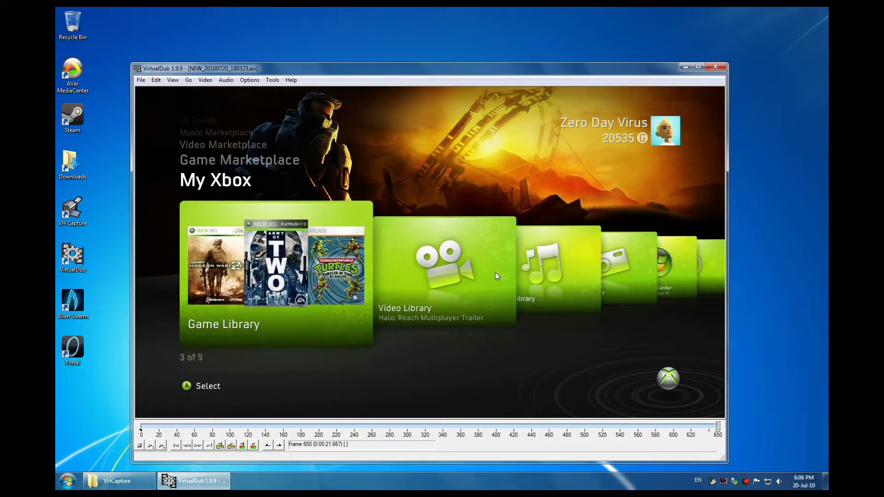
- Close VirtualDub and bring the VHCapture folder window back up, maximized
left_click(715, 67)
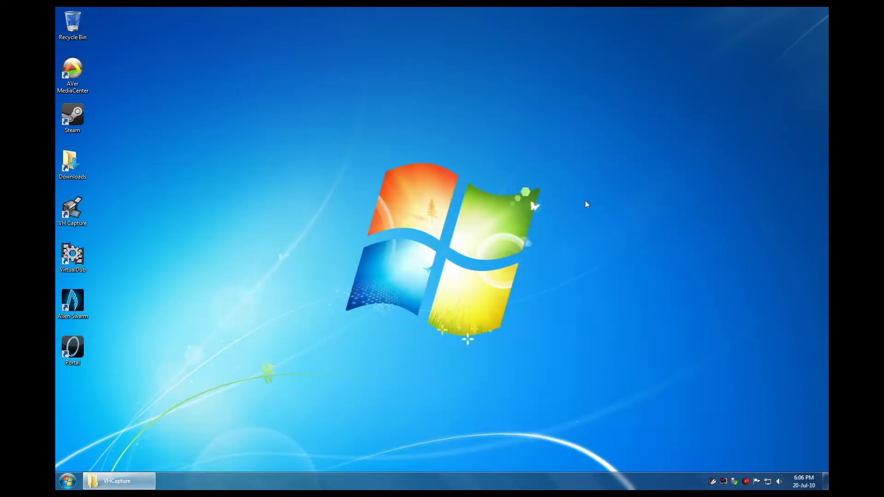
left_click(138, 481)
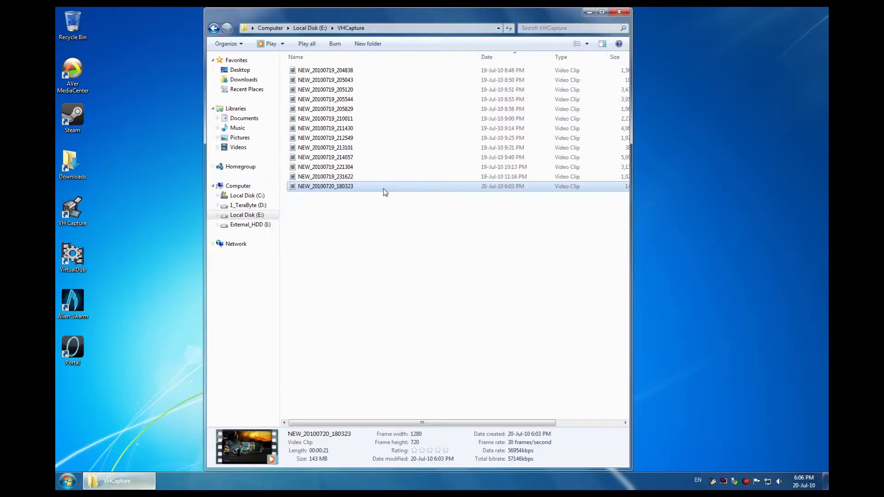
left_click(605, 12)
- Open Local Disk (E:) in a second window, placed and widened below the VHCapture file list to compare the clips' sizes
key("super")
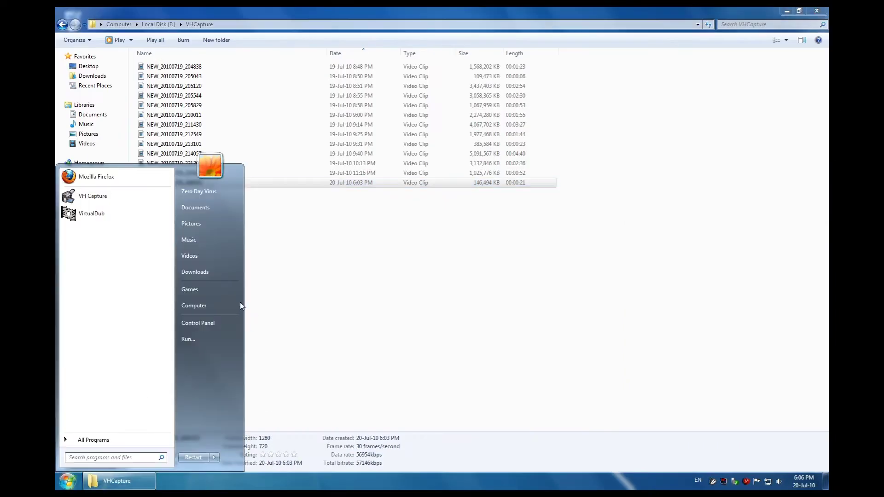
left_click(238, 303)
double_click(409, 73)
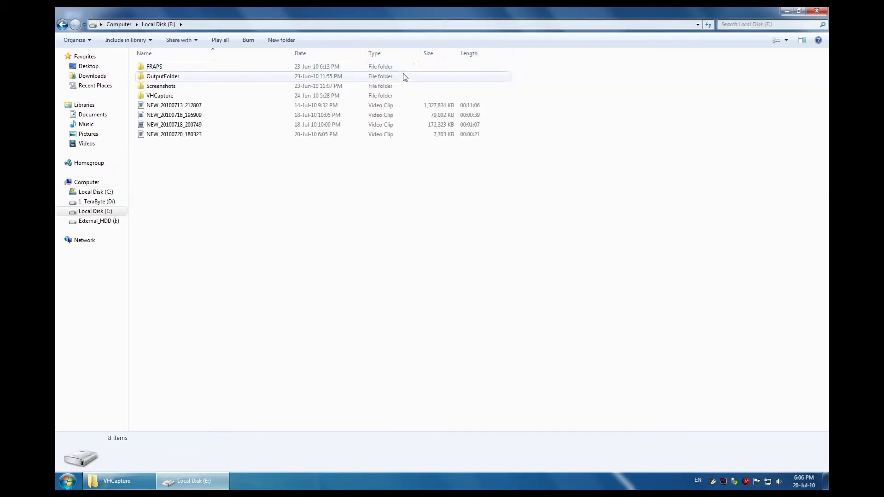
left_click_drag(360, 18, 316, 221)
left_click(164, 184)
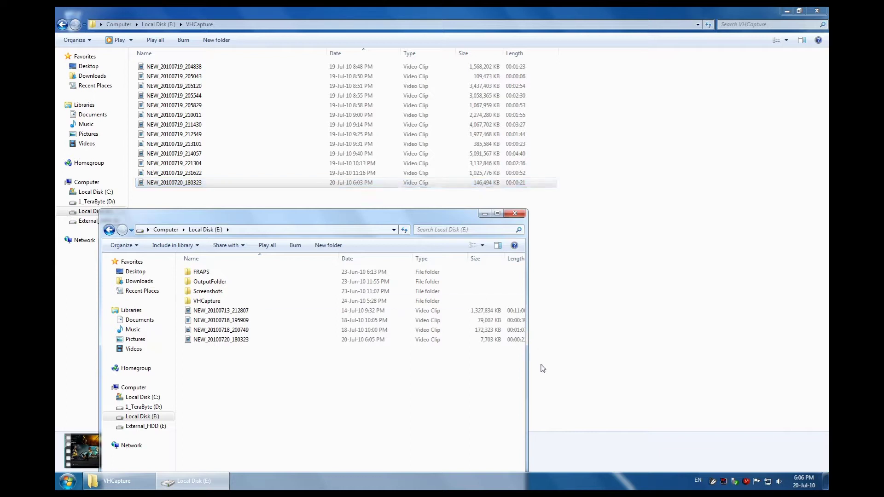
left_click_drag(525, 363, 682, 343)
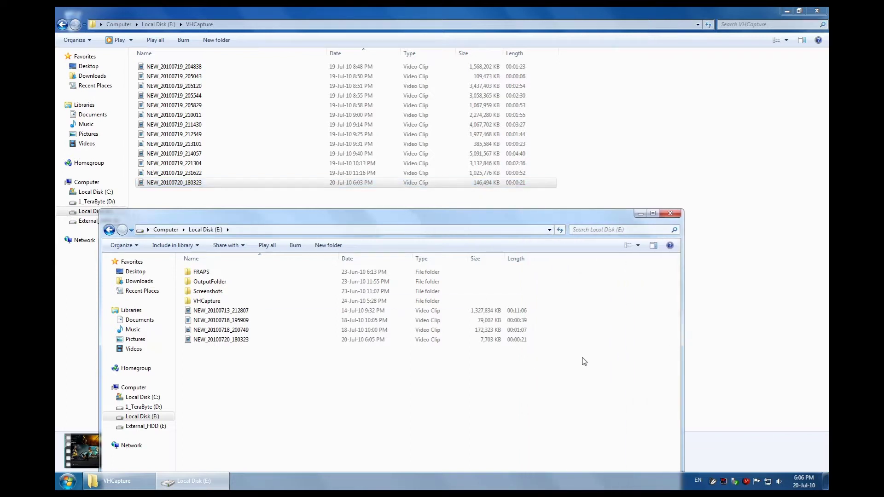
- Play the compressed NEW_20100720_180323 clip from Local Disk (E:), skip ahead to check its quality, and close the player
left_click(238, 343)
double_click(244, 343)
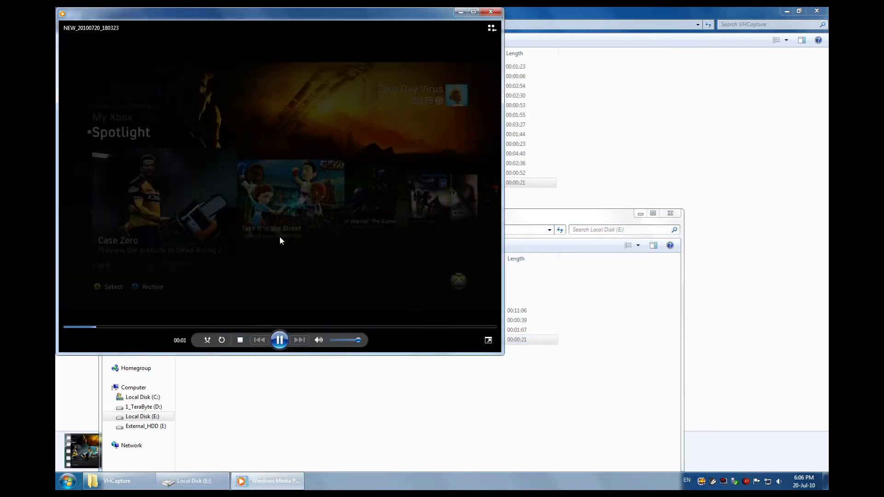
left_click(256, 326)
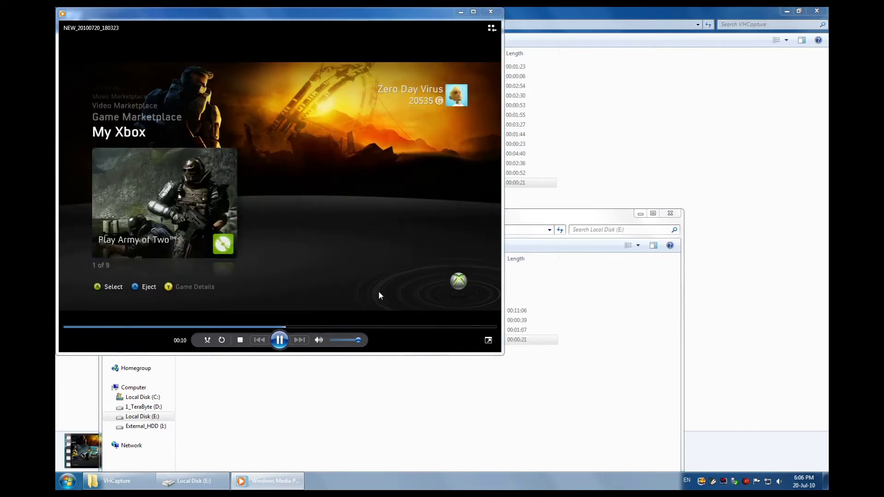
left_click(490, 12)
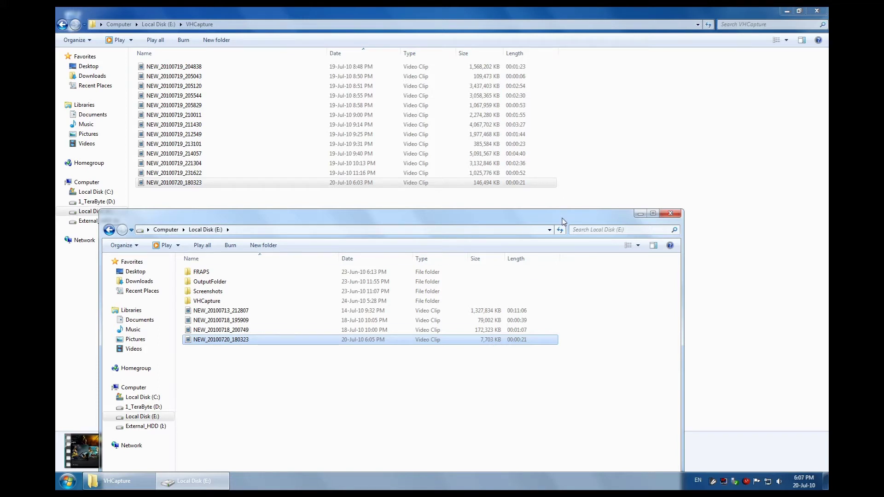
- Maximize the Local Disk (E:) window, then close both folder windows to return to the desktop
left_click_drag(563, 222, 639, 8)
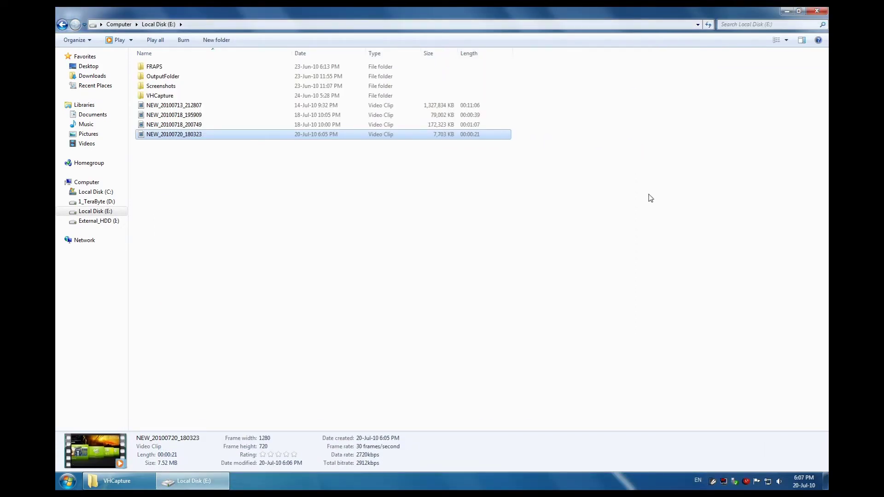
left_click(815, 13)
left_click(816, 13)
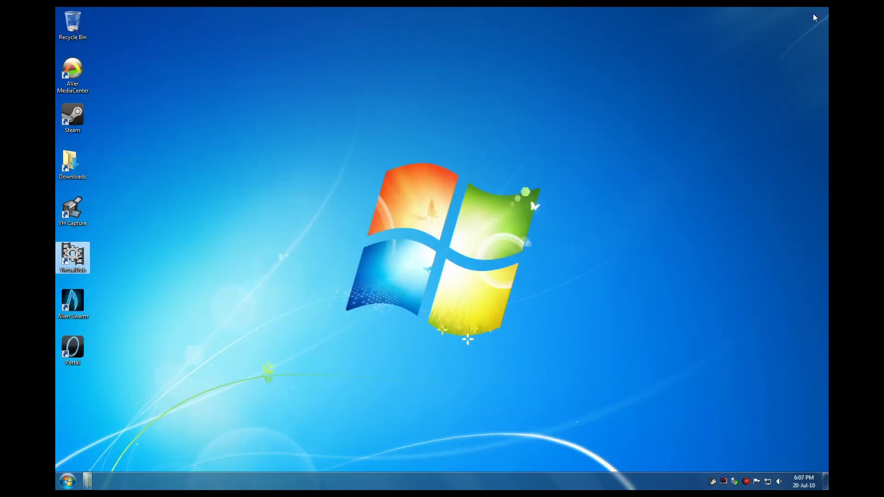
right_click(251, 202)
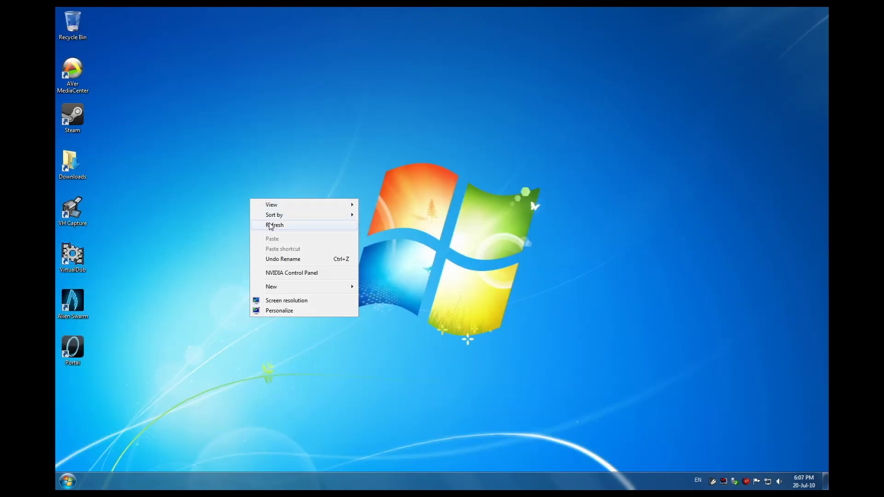